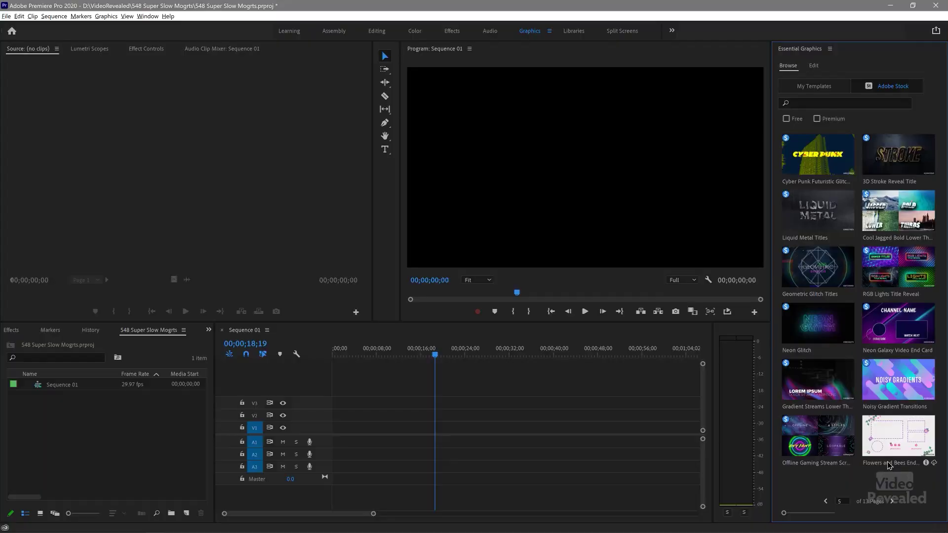
Browse the personal templates instead of Adobe Stock, restricted to local ones in the Tik Tok Mogrts folder
left_click(813, 87)
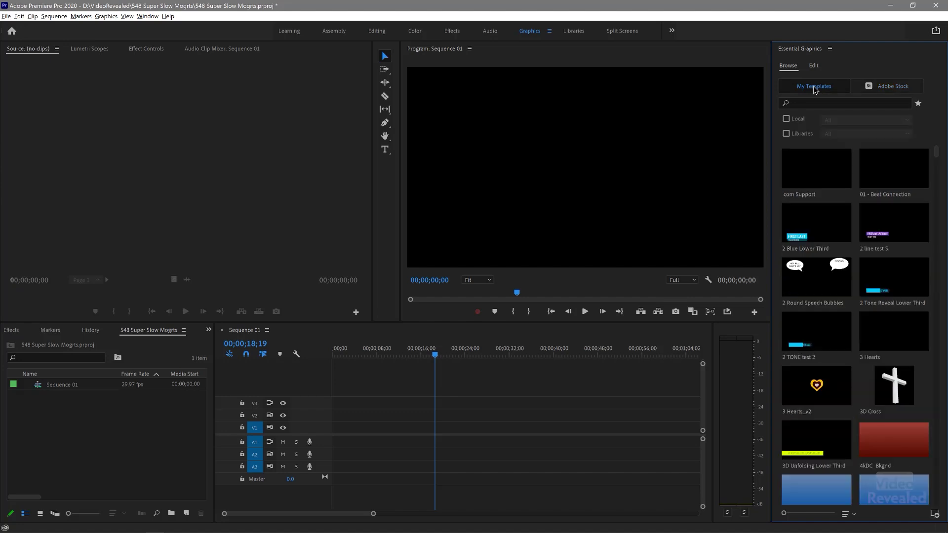
left_click(800, 122)
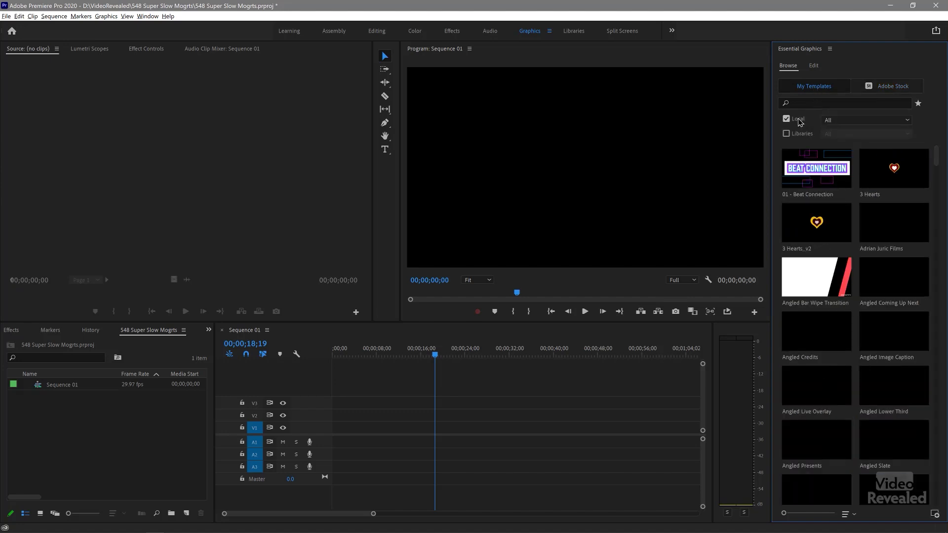
left_click(857, 121)
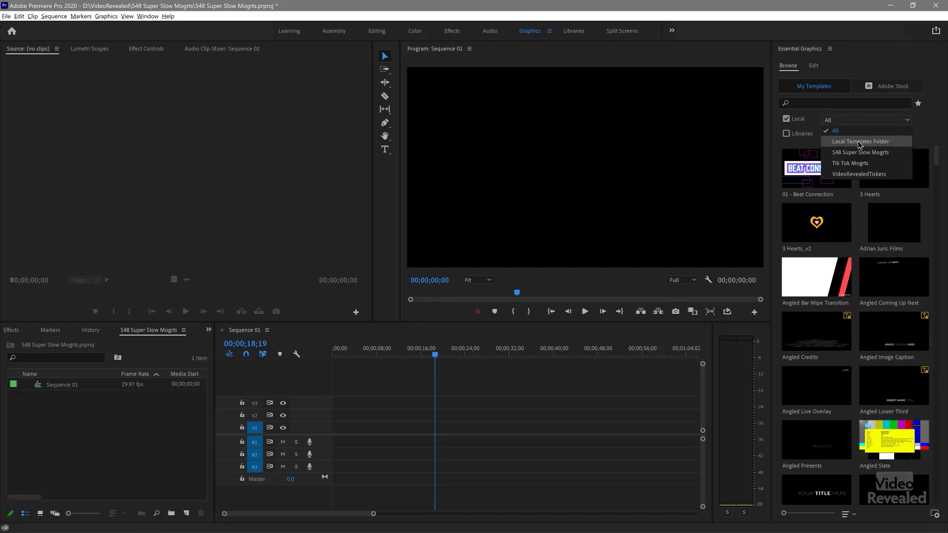
left_click(857, 163)
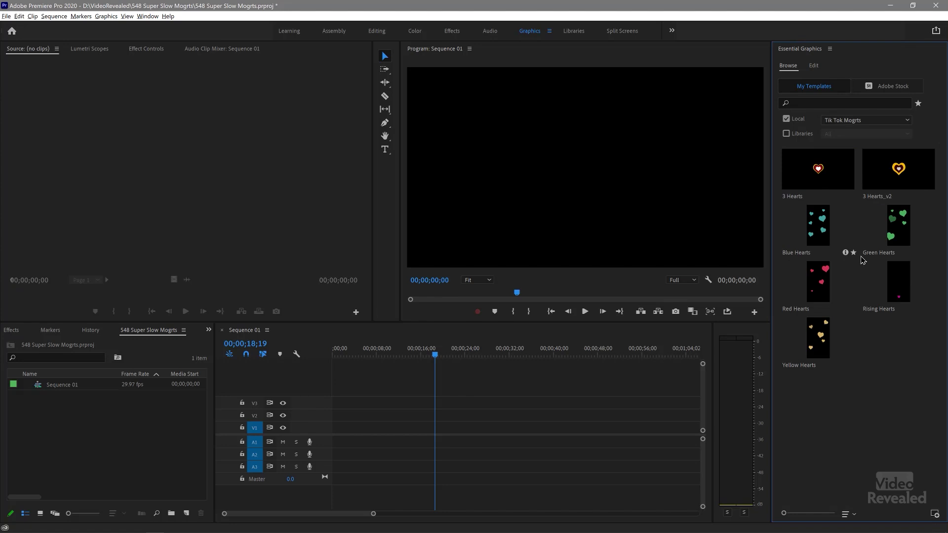
Place the Rising Hearts template on track V1 at the playhead and play it
left_click_drag(898, 290, 434, 428)
key("space")
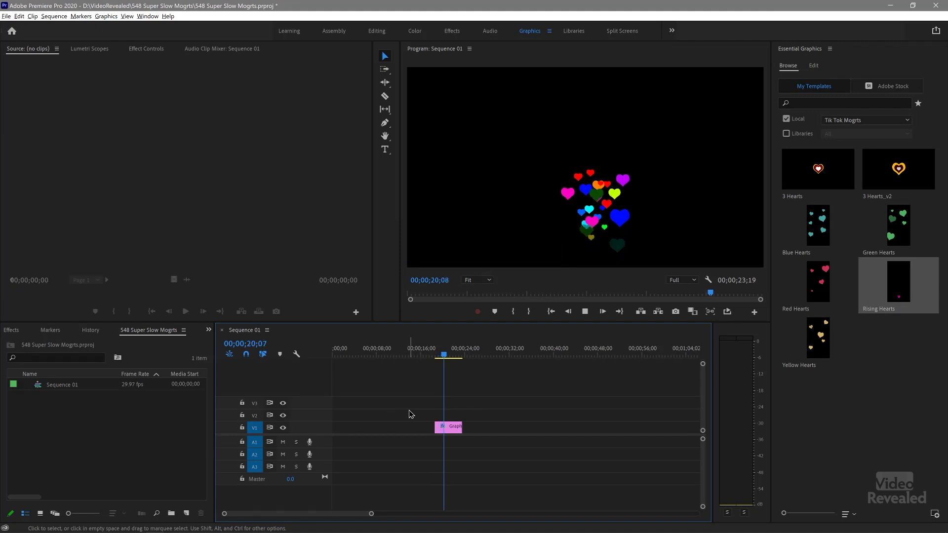
Examine the Rising Hearts clip's heart layers and their keyframes, enlarging the effect controls to view them
left_click(450, 429)
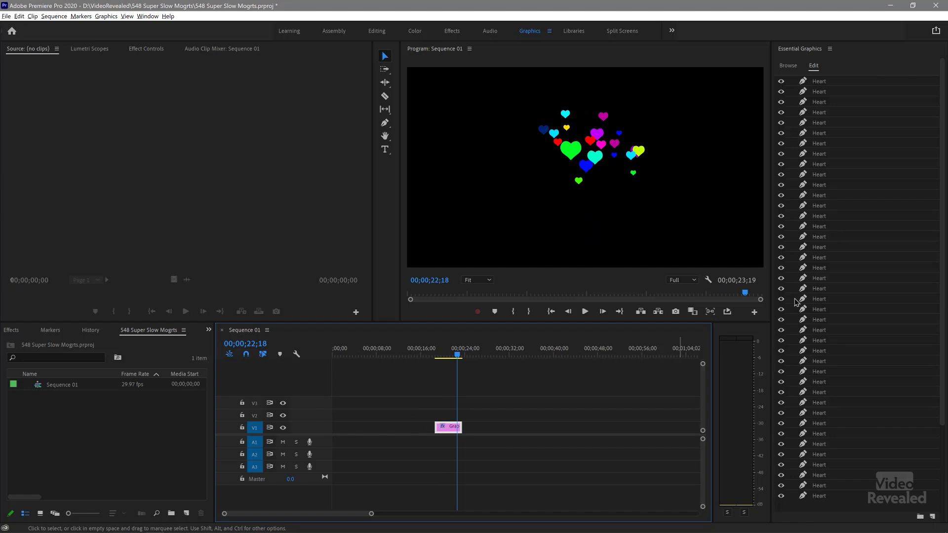
left_click(946, 203)
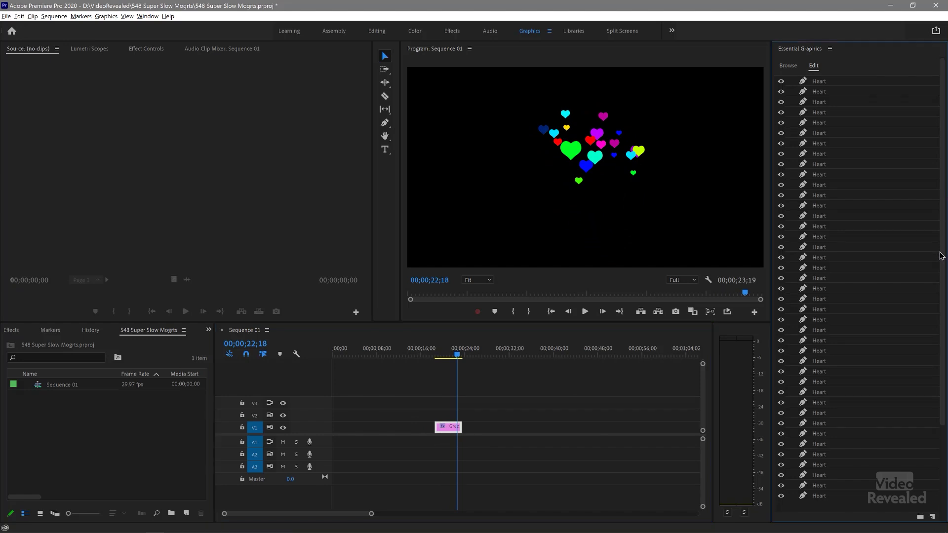
mouse_move(941, 257)
left_mouse_down()
mouse_move(941, 349)
mouse_move(942, 257)
left_mouse_up()
left_click(787, 66)
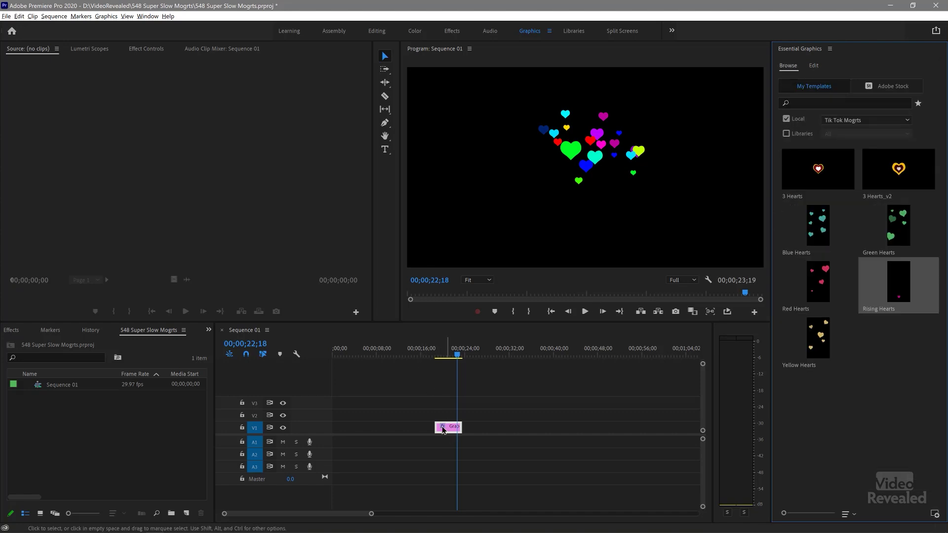
left_click(145, 50)
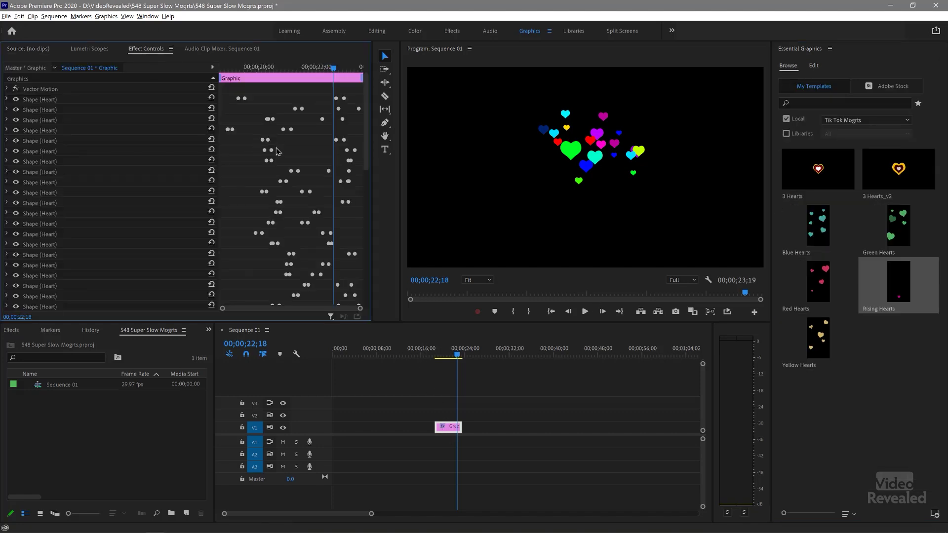
key("grave")
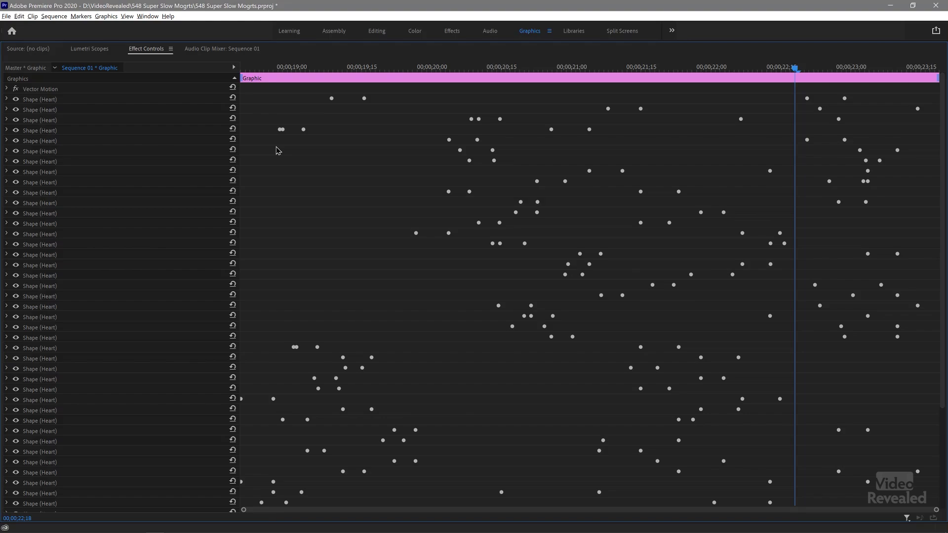
key("grave")
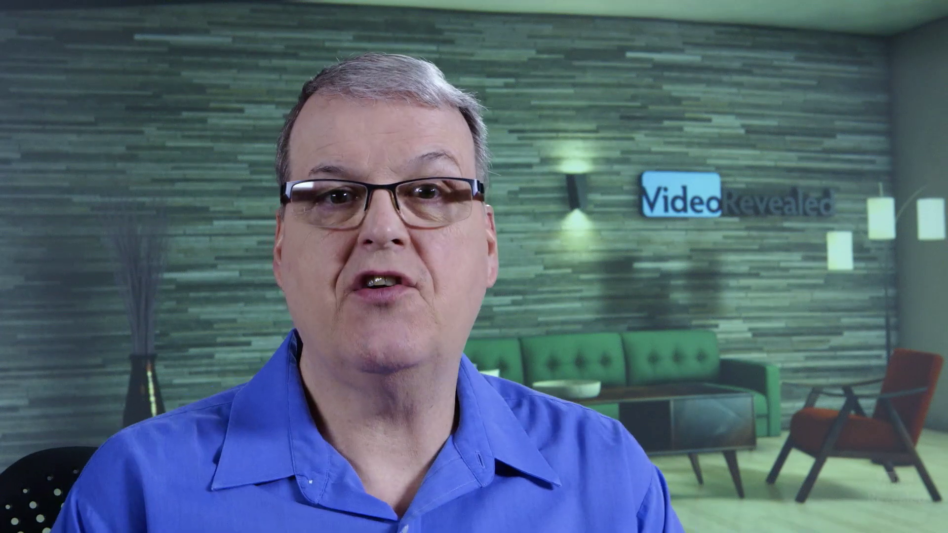
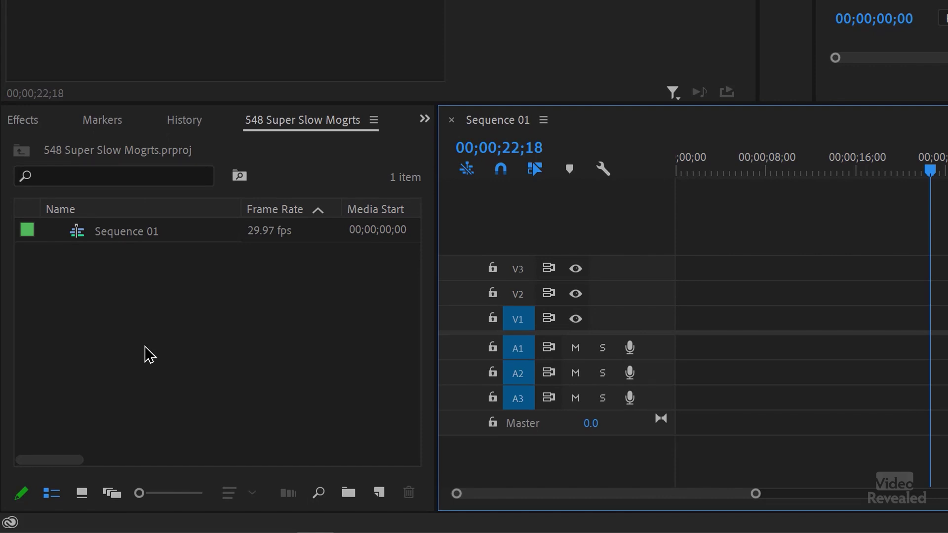
Switch the local template filter to show only the 548 Super Slow Mogrts folder
left_click(865, 121)
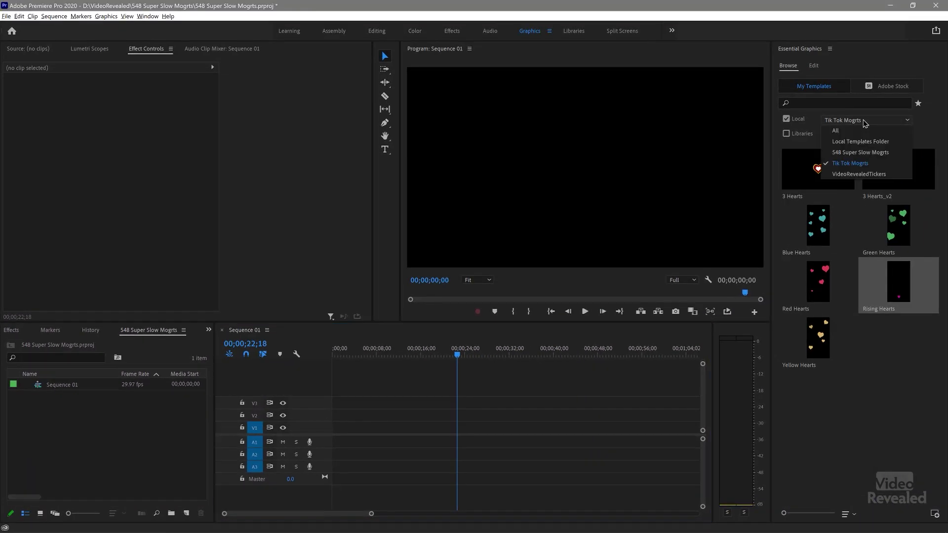
left_click(864, 153)
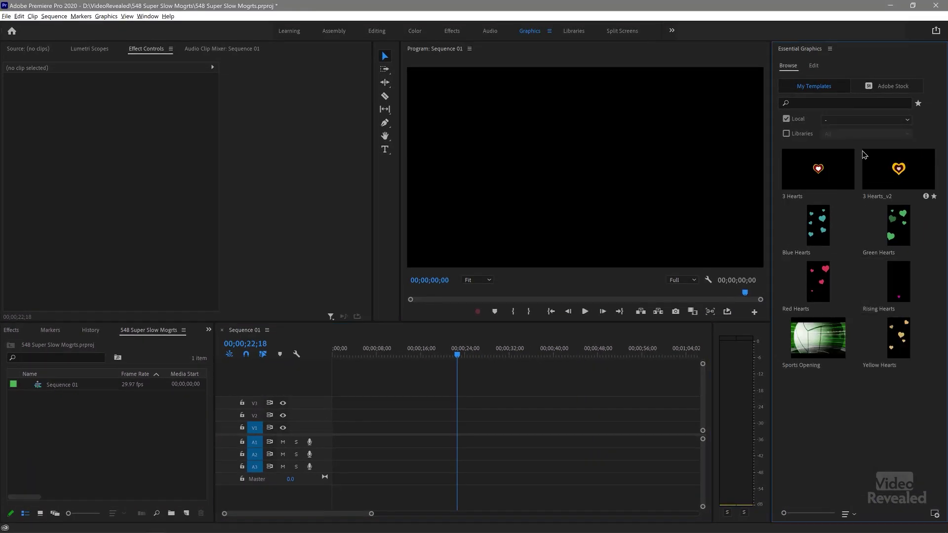
left_click(829, 120)
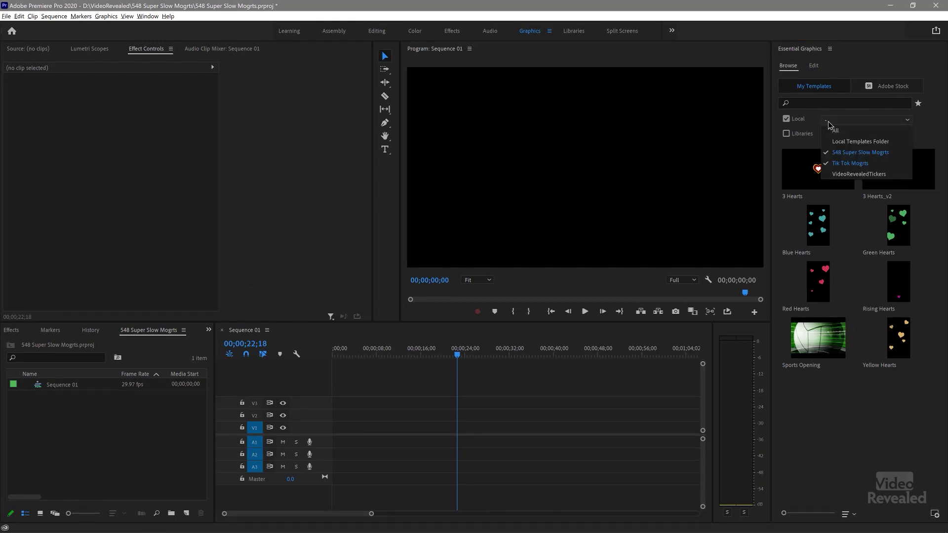
left_click(831, 165)
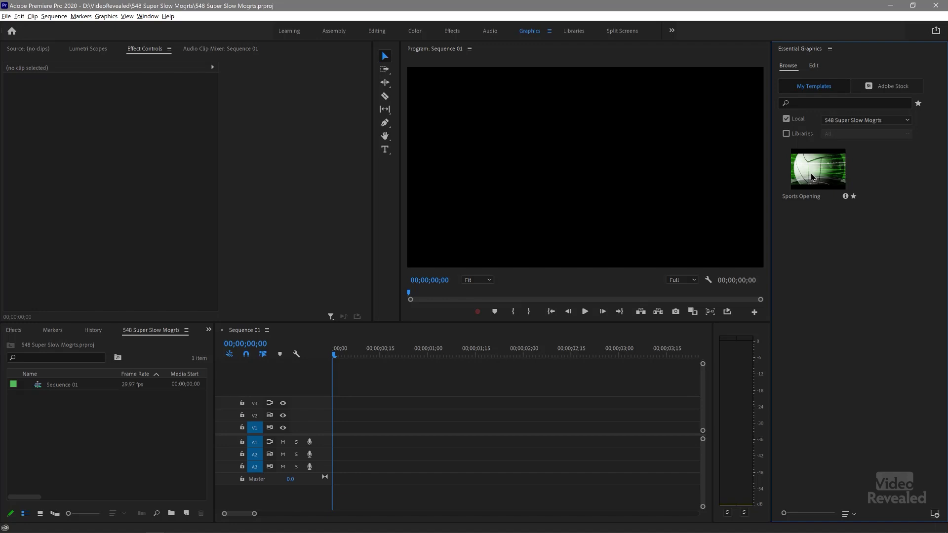
Place the Sports Opening template on track V2 near the sequence start and select its source item in the Motion Graphics Template bin
left_click_drag(814, 176, 361, 413)
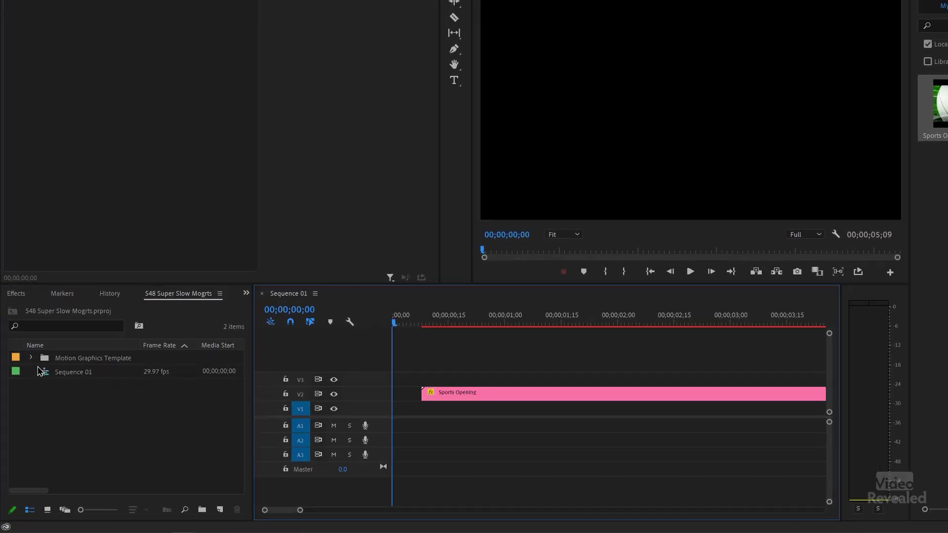
left_click(31, 358)
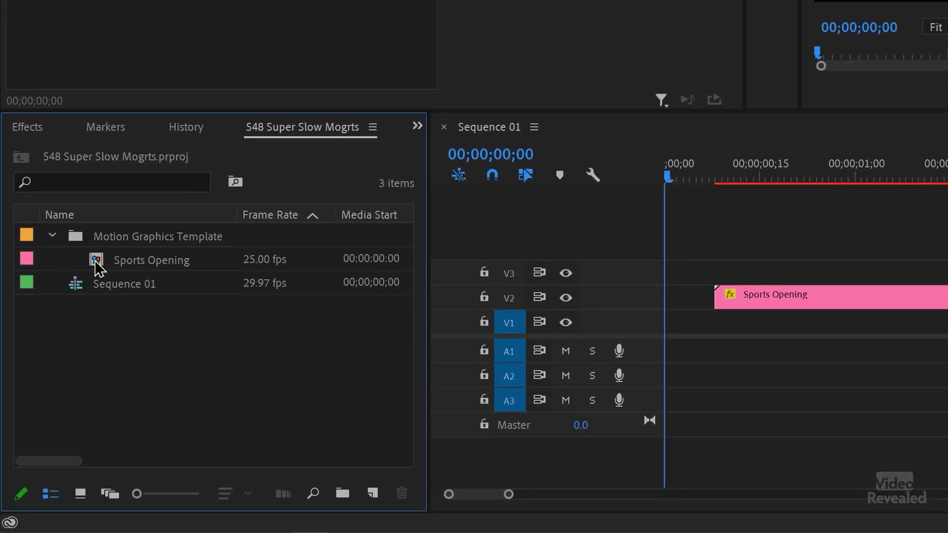
left_click(99, 267)
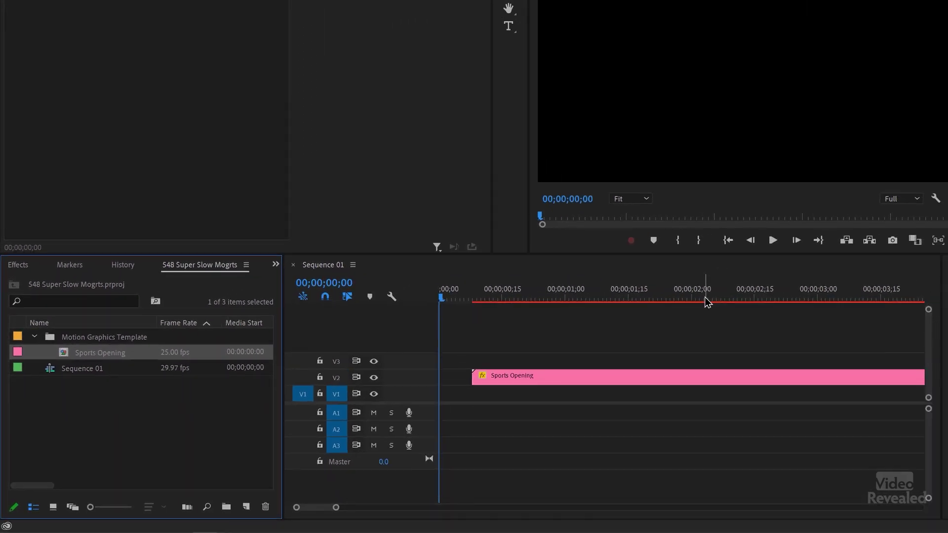
Fit the Sports Opening clip in the timeline view and preview the animation at several points along it
key("minus")
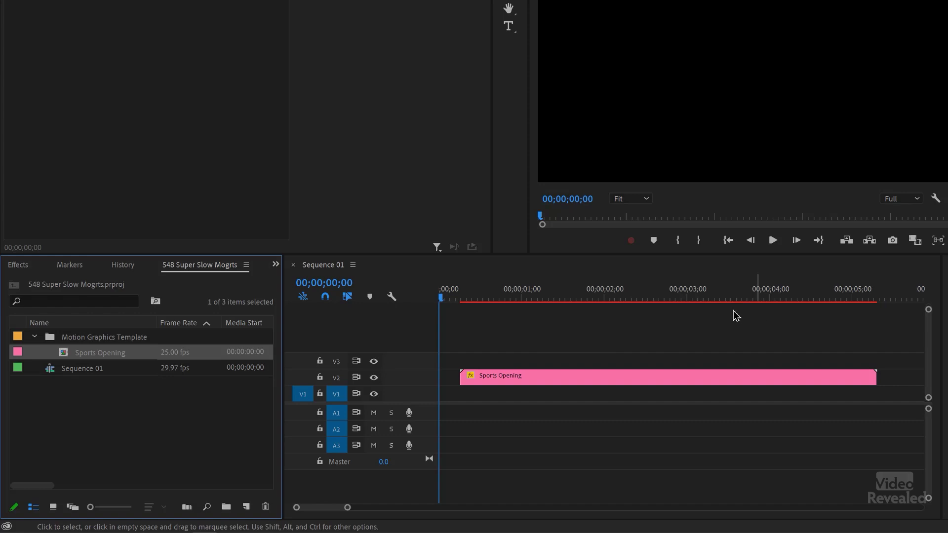
left_click(657, 298)
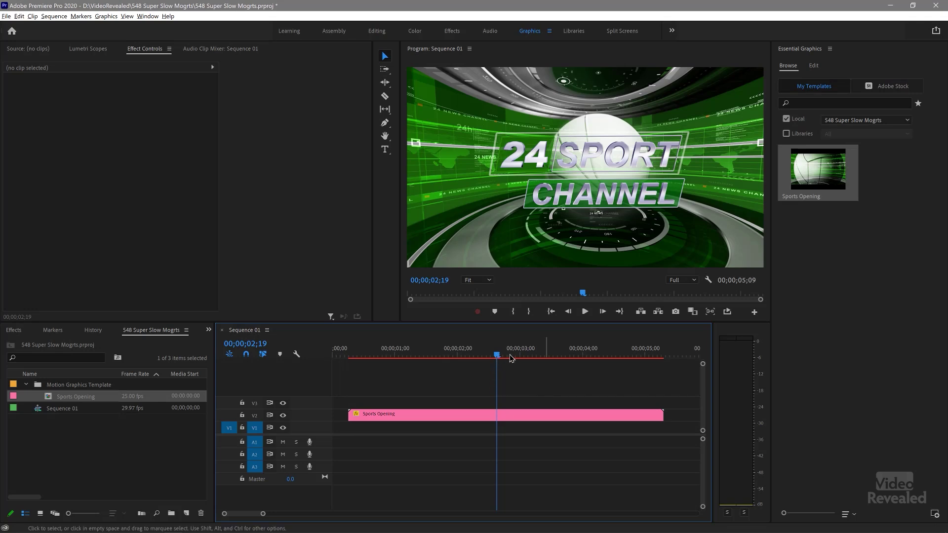
left_click(561, 354)
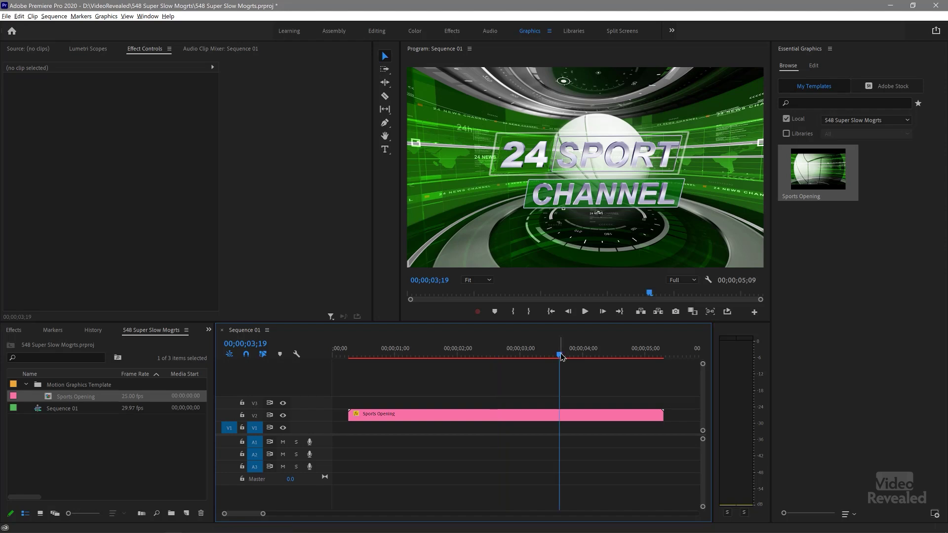
left_click_drag(382, 354, 369, 355)
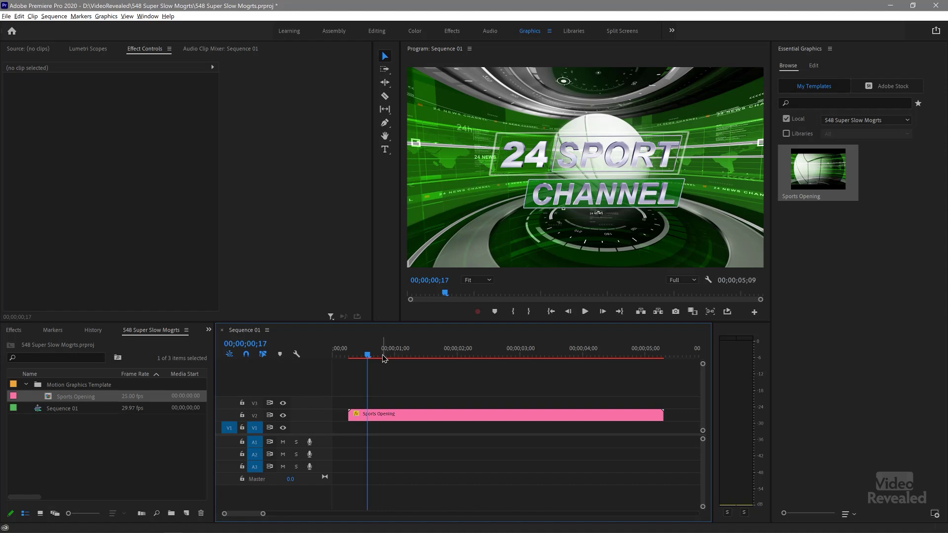
left_click(380, 355)
left_click_drag(387, 358, 424, 359)
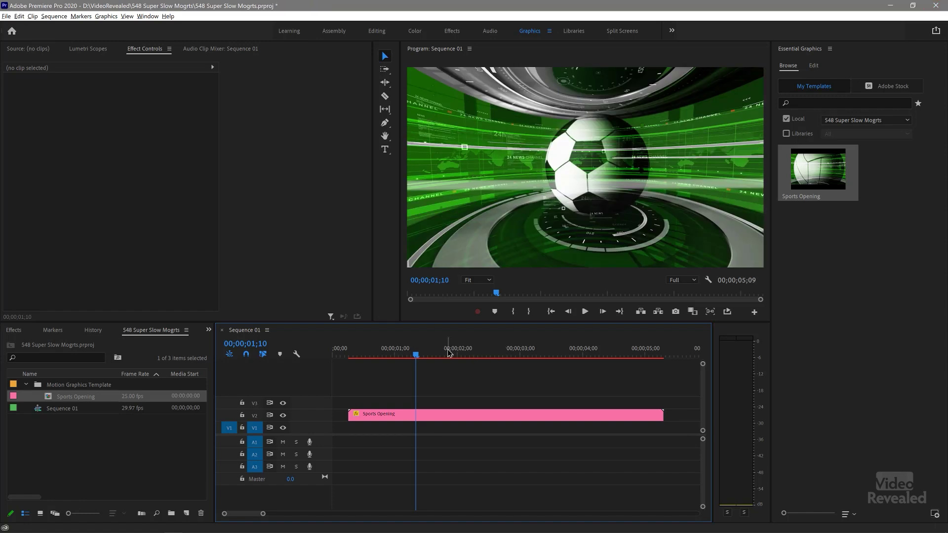
left_click_drag(482, 352, 495, 354)
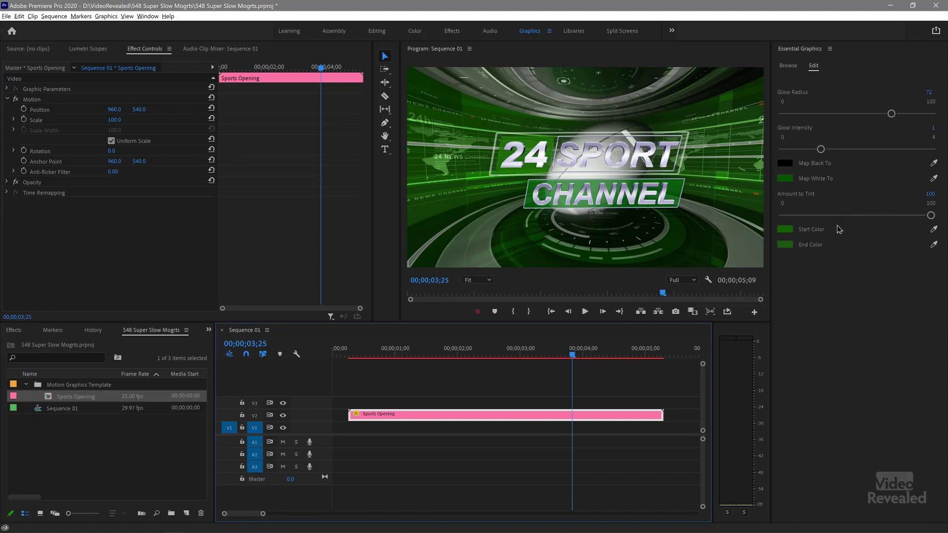
Set the Sports Opening clip's Start Color to a bright, fully saturated red
left_click(787, 231)
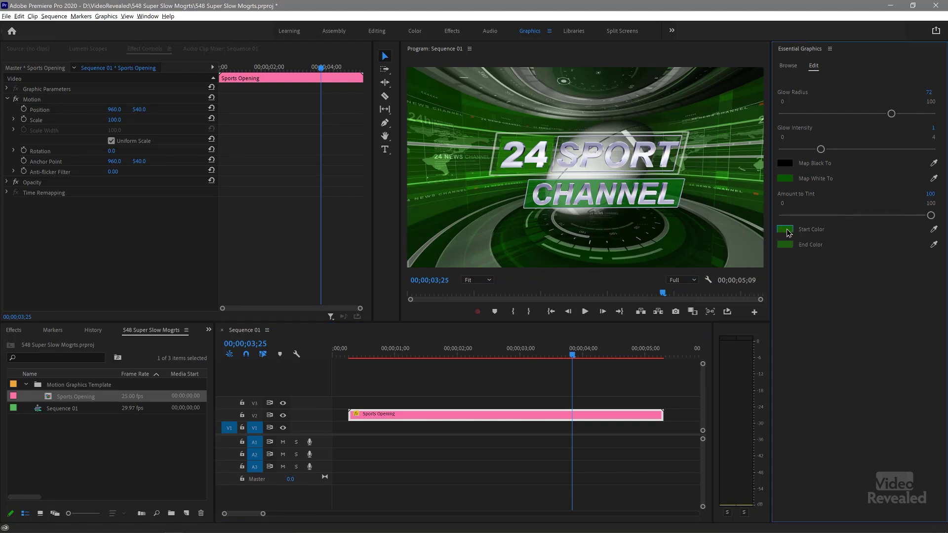
left_click(447, 190)
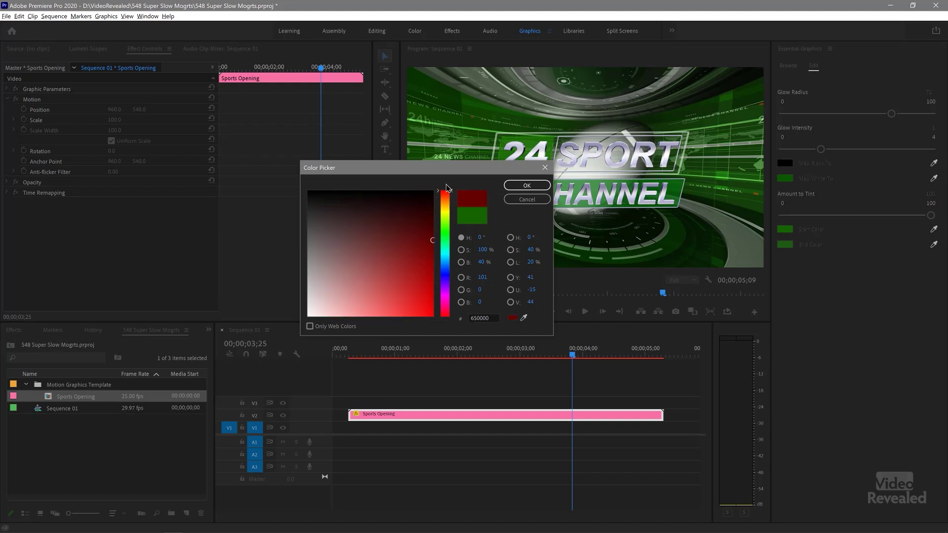
left_click(431, 316)
left_click(527, 185)
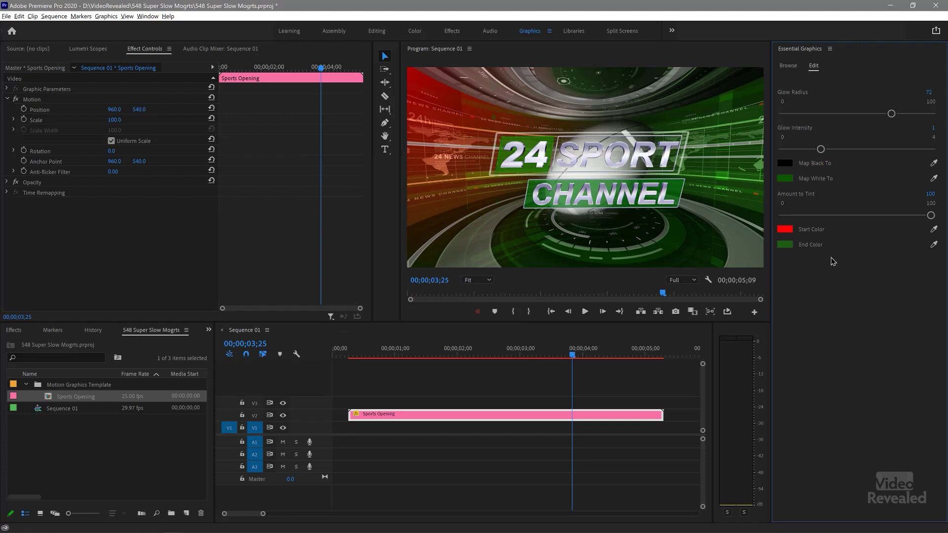
Set the Sports Opening clip's End Color to a bright purple with a hue of about 286°
left_click(785, 246)
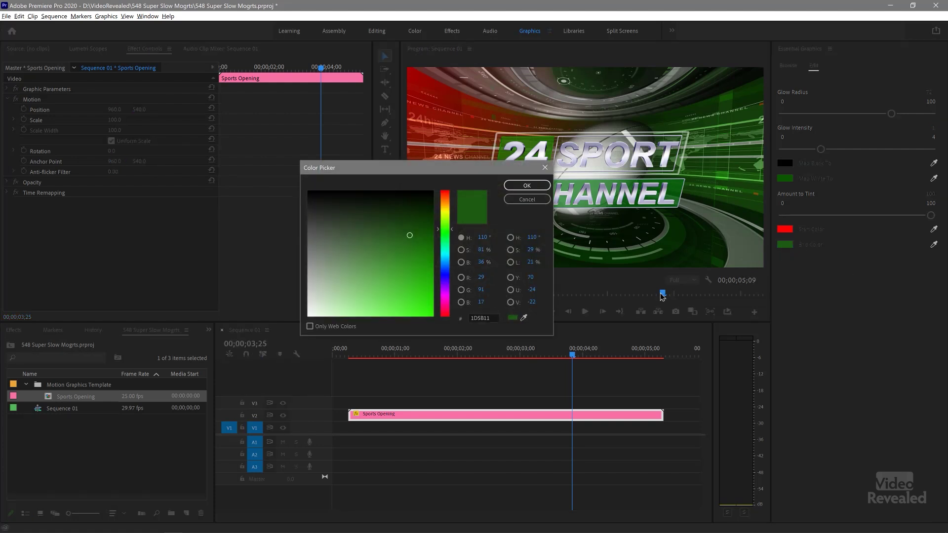
left_click_drag(451, 269, 446, 295)
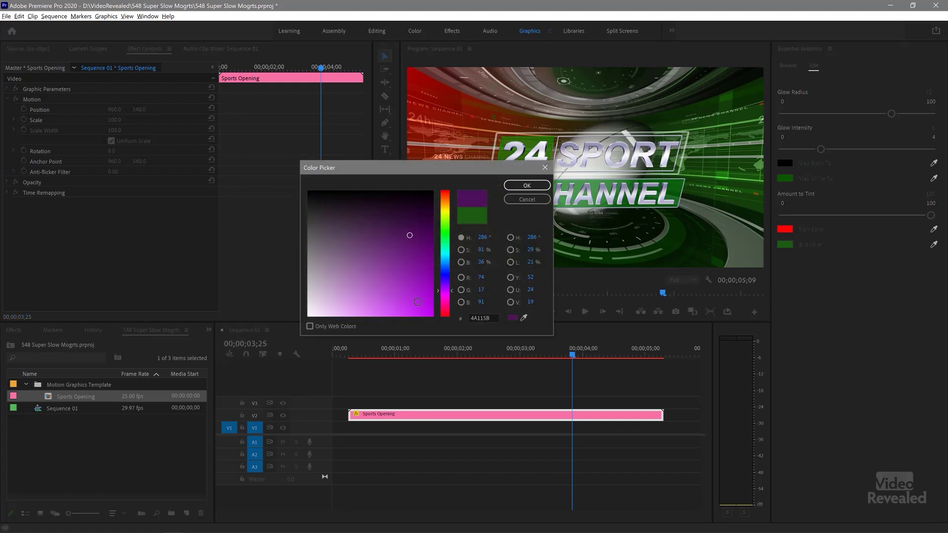
left_click(432, 315)
key("Return")
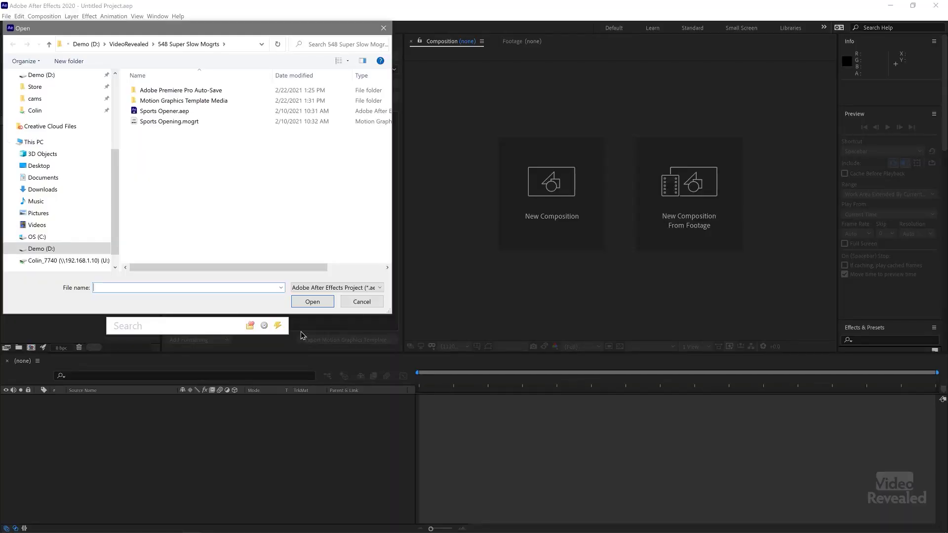
In After Effects, open Sports Opening.mogrt, extract it into the 548 Super Slow Mogrts folder, and maximize the timeline to show its layers
left_click(166, 124)
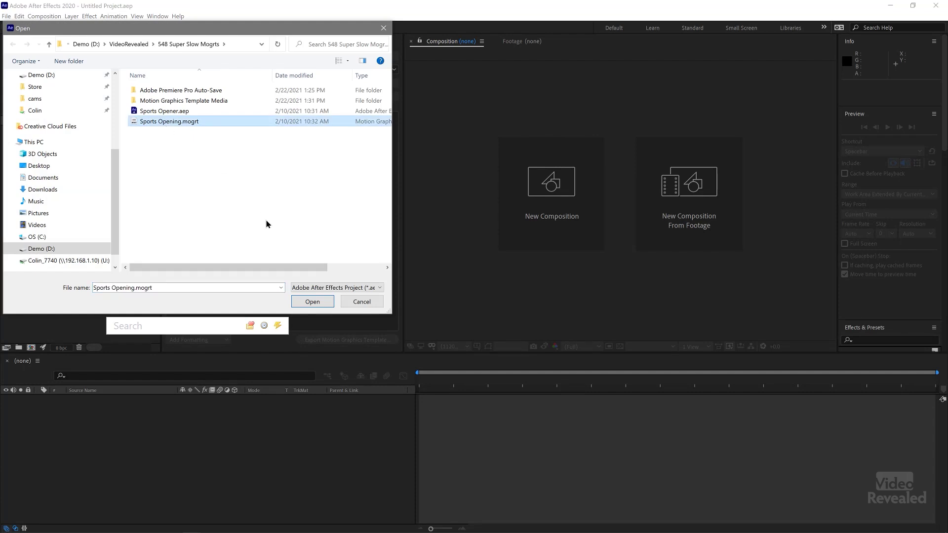
left_click(319, 302)
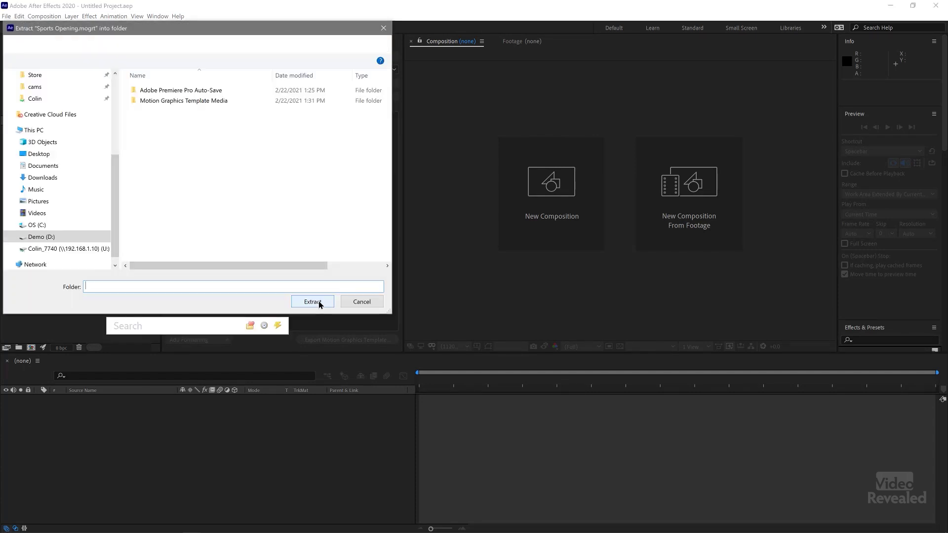
left_click(312, 302)
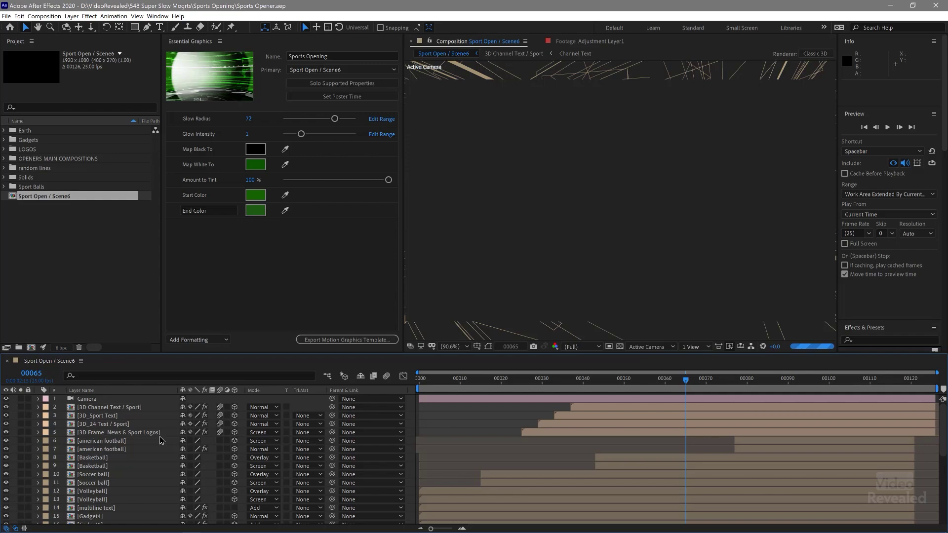
key("grave")
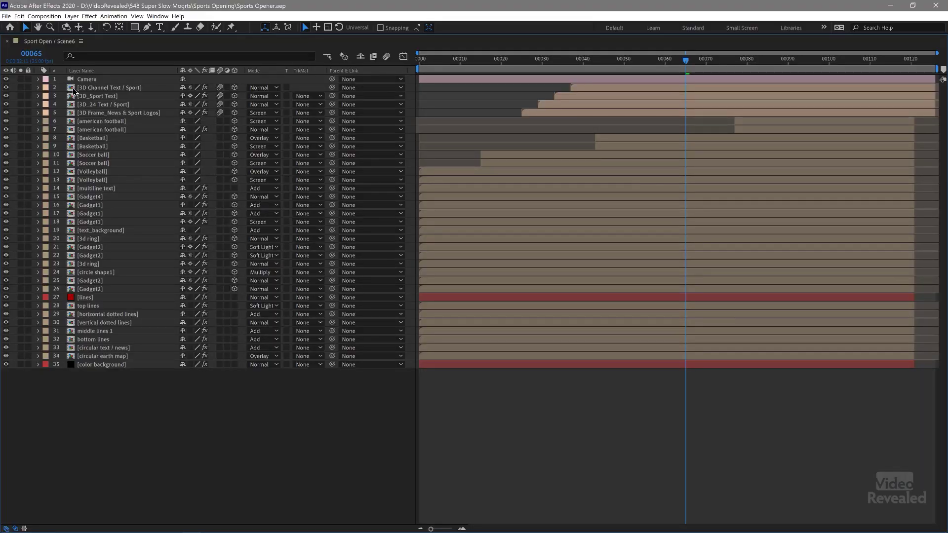
Inspect the 3D Channel Text / Sport precomp and its nested Channel Text and frame_Channel / Sport compositions, then return to Sport Open / Scene6
double_click(73, 91)
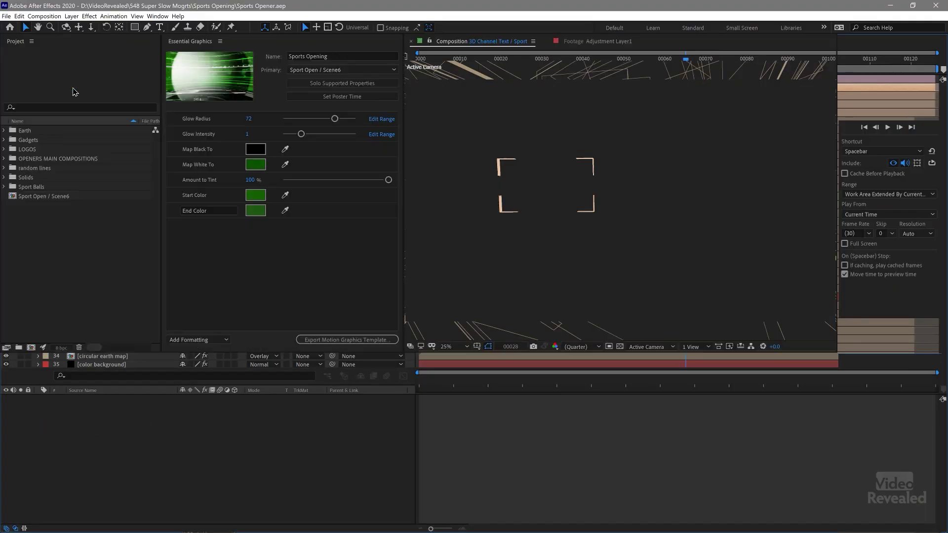
left_click(91, 400)
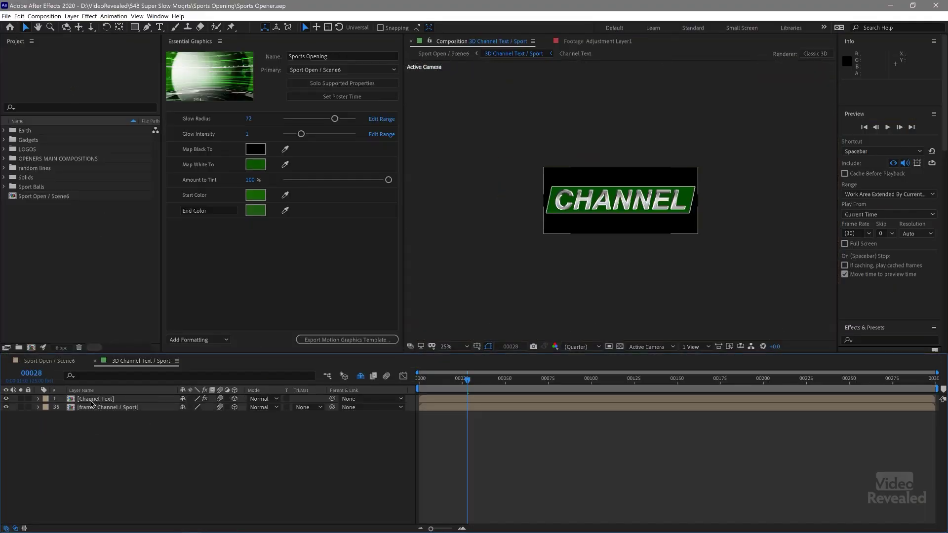
double_click(71, 402)
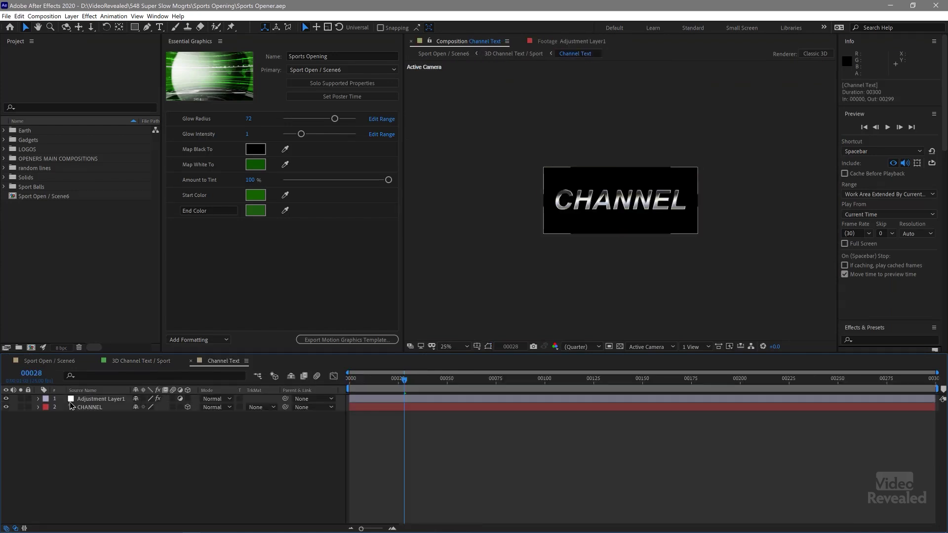
left_click(148, 362)
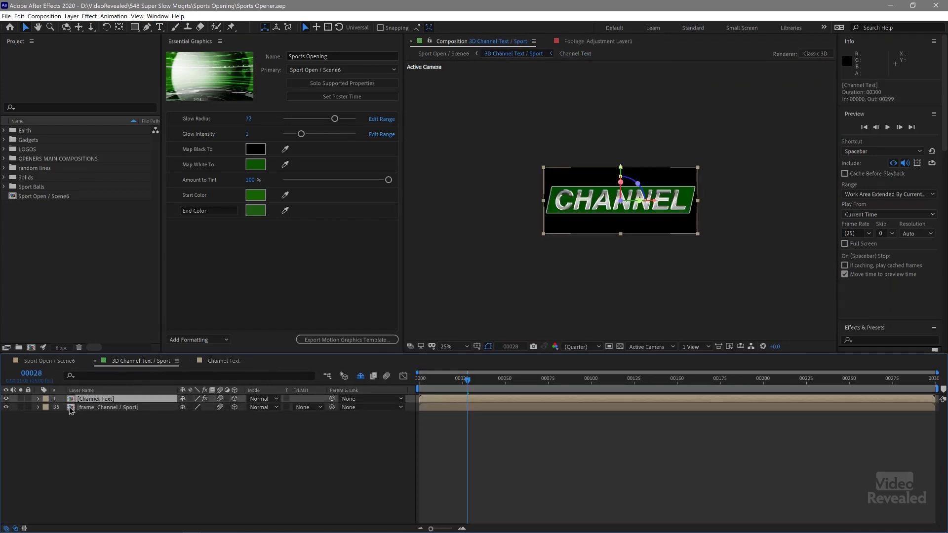
double_click(71, 411)
left_click(142, 361)
left_click(46, 362)
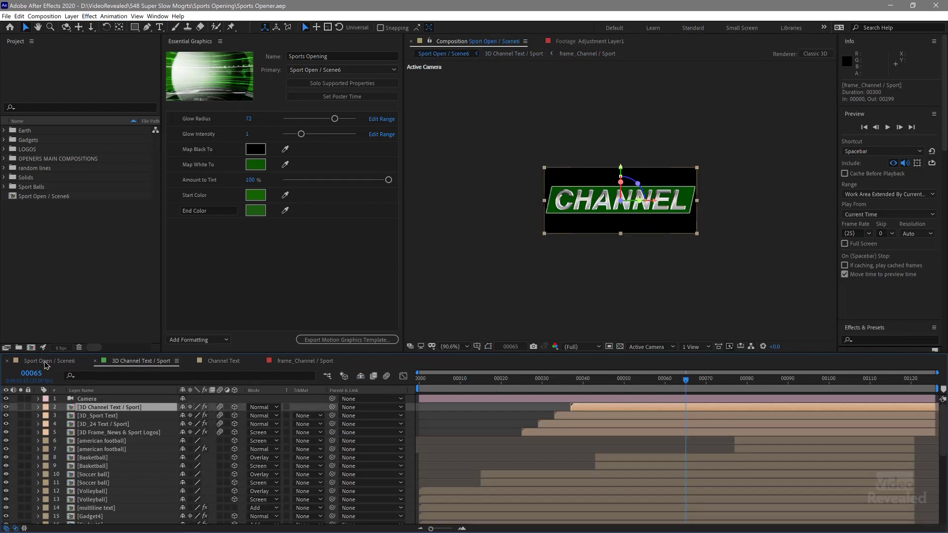
Open the 3D_Sport Text precomp and its nested 2D_Sport Text composition, and preview the SPORT text's playback
double_click(72, 417)
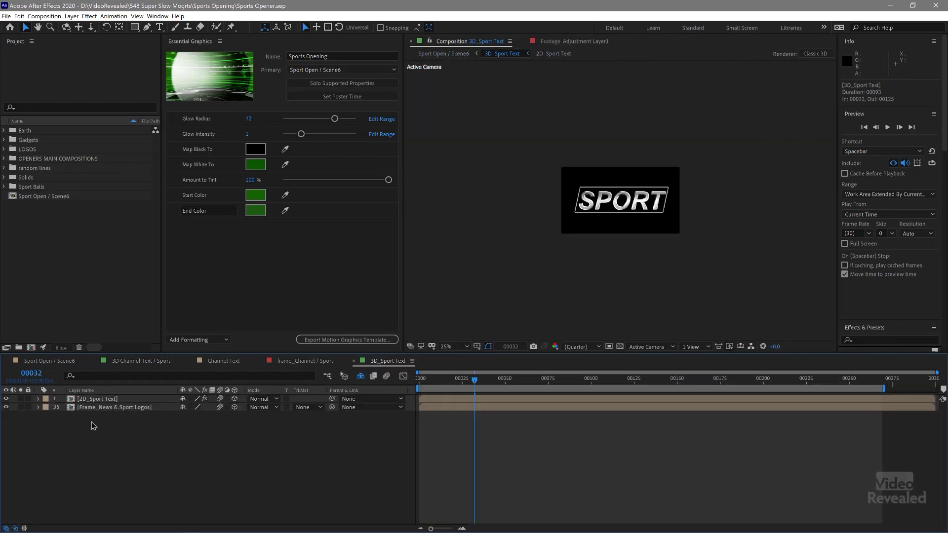
double_click(74, 400)
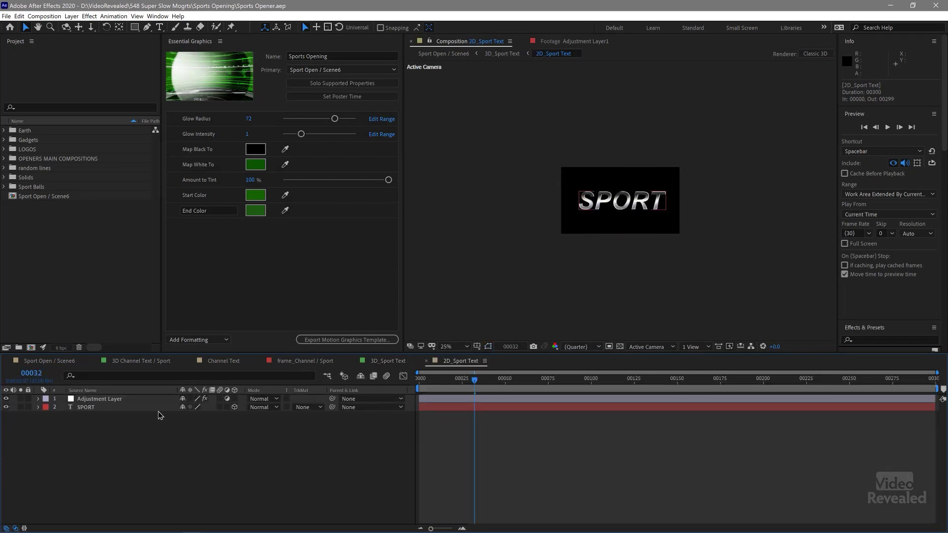
key("space")
key("space")
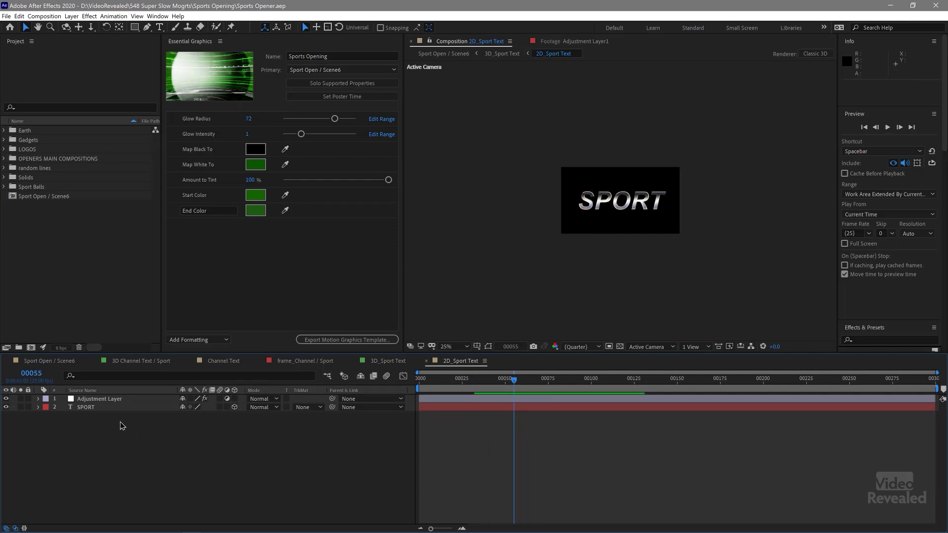
Return to the Sport Open / Scene6 composition and review its layer stack down to the color background
left_click(49, 361)
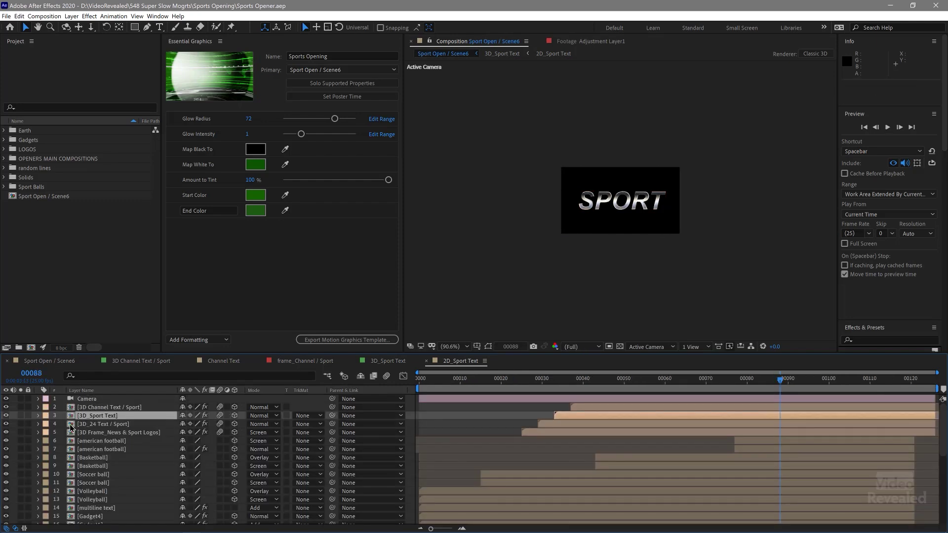
scroll(71, 427, "down", 5)
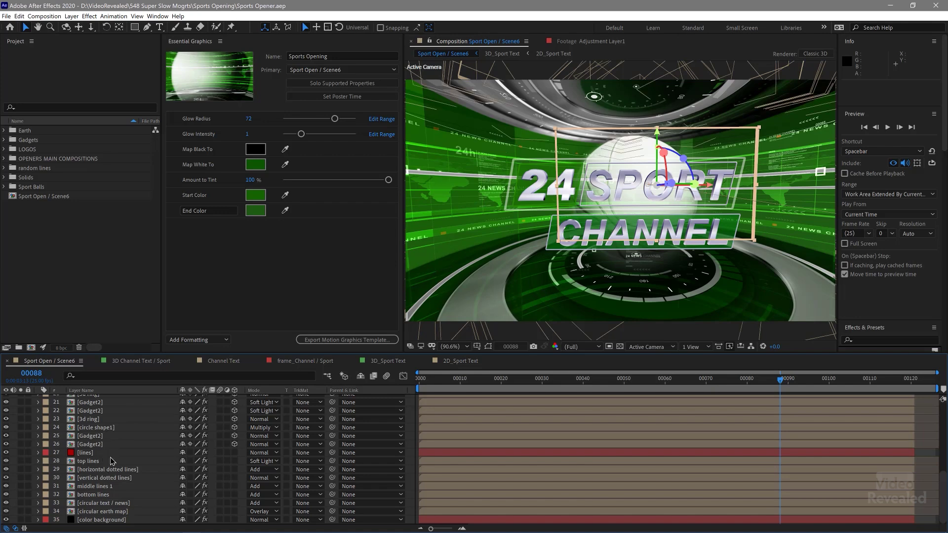
scroll(110, 461, "up", 6)
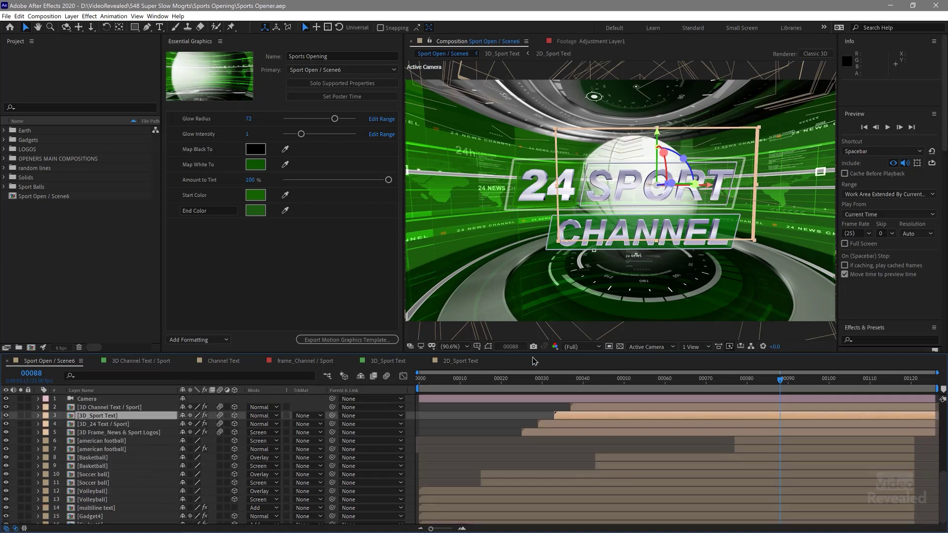